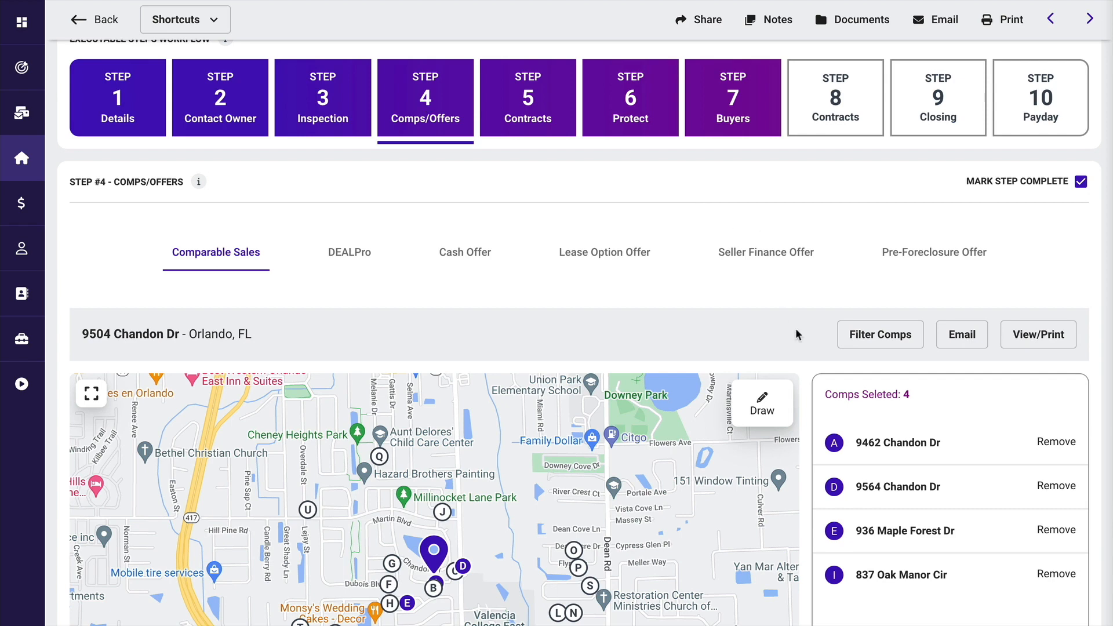
# - Preview the satellite layer on the comparable sales map, and return it to the road map
pyautogui.scroll(-3, 811, 359)
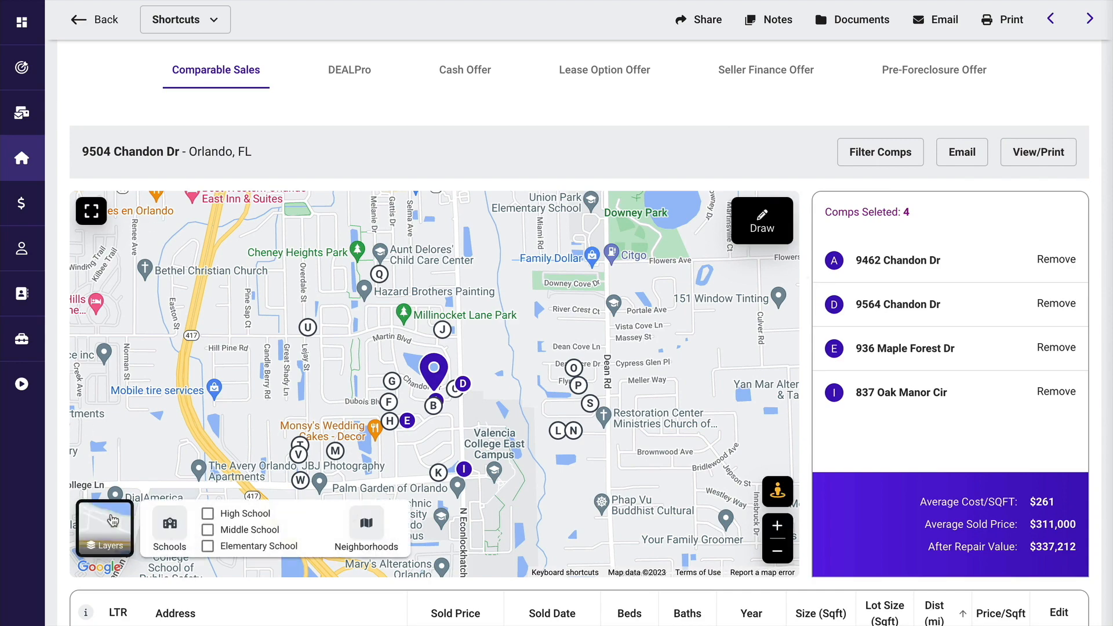
pyautogui.click(110, 519)
pyautogui.click(113, 520)
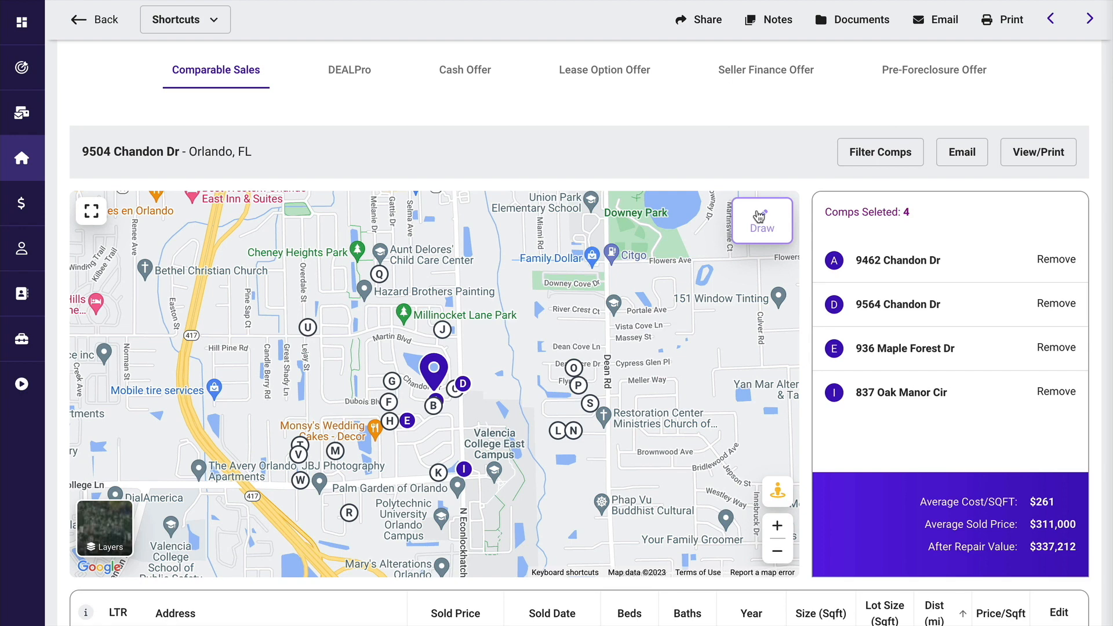
pyautogui.scroll(-2, 807, 316)
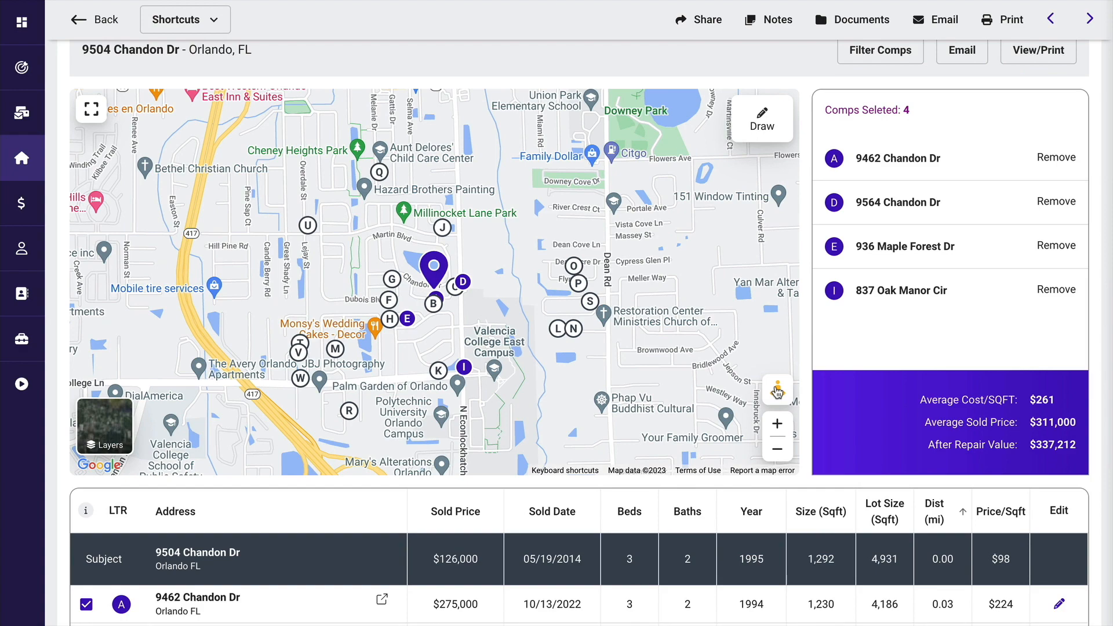
pyautogui.click(779, 425)
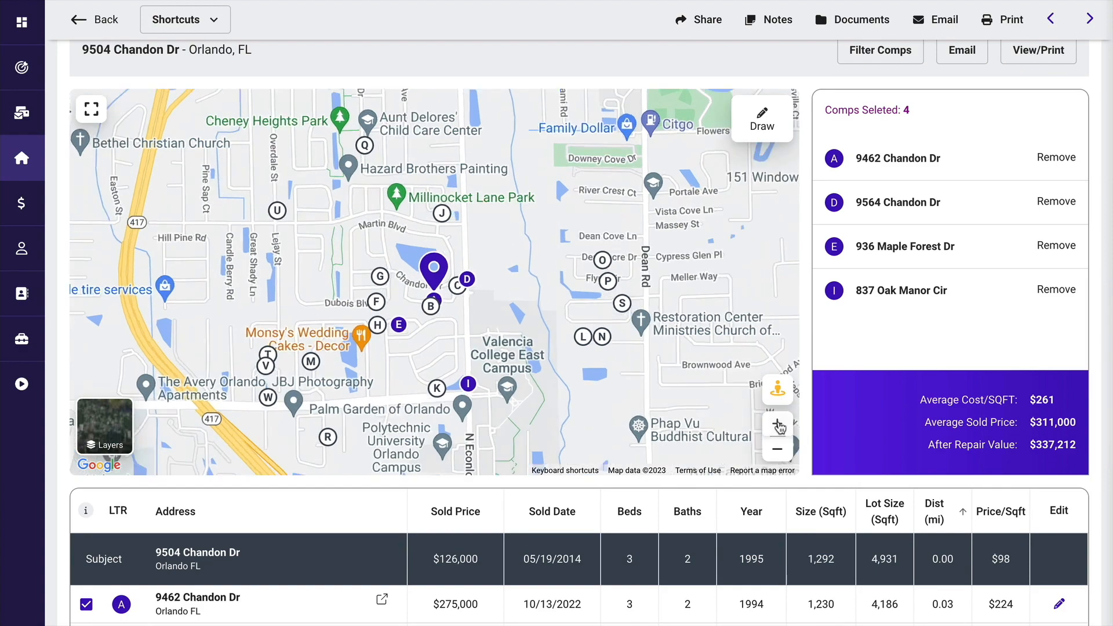
pyautogui.click(779, 426)
pyautogui.click(778, 426)
pyautogui.click(779, 426)
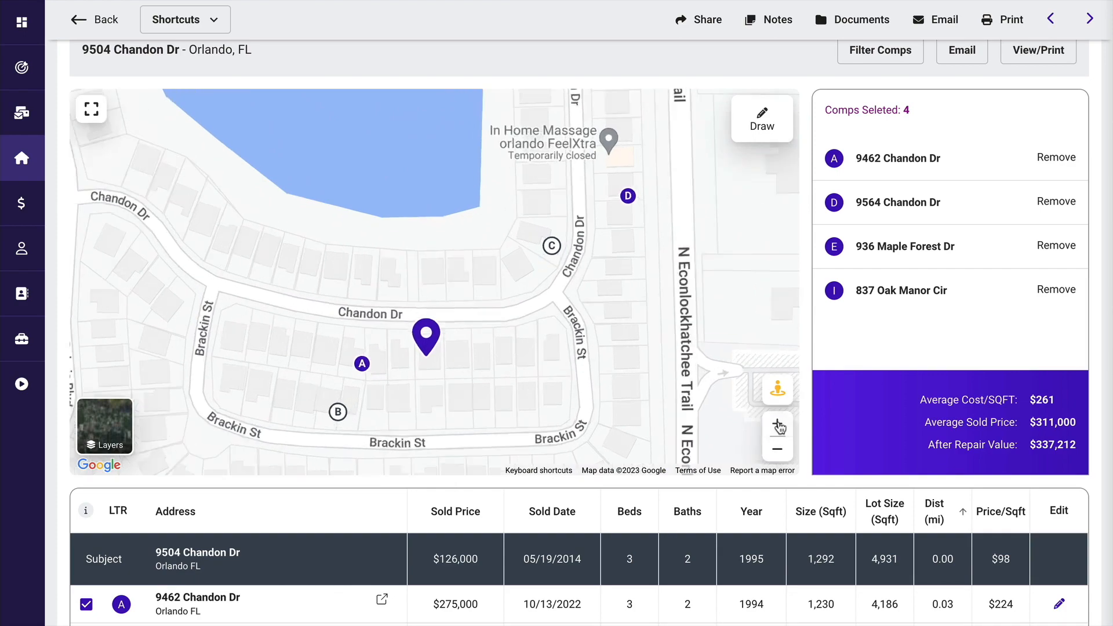
pyautogui.click(779, 426)
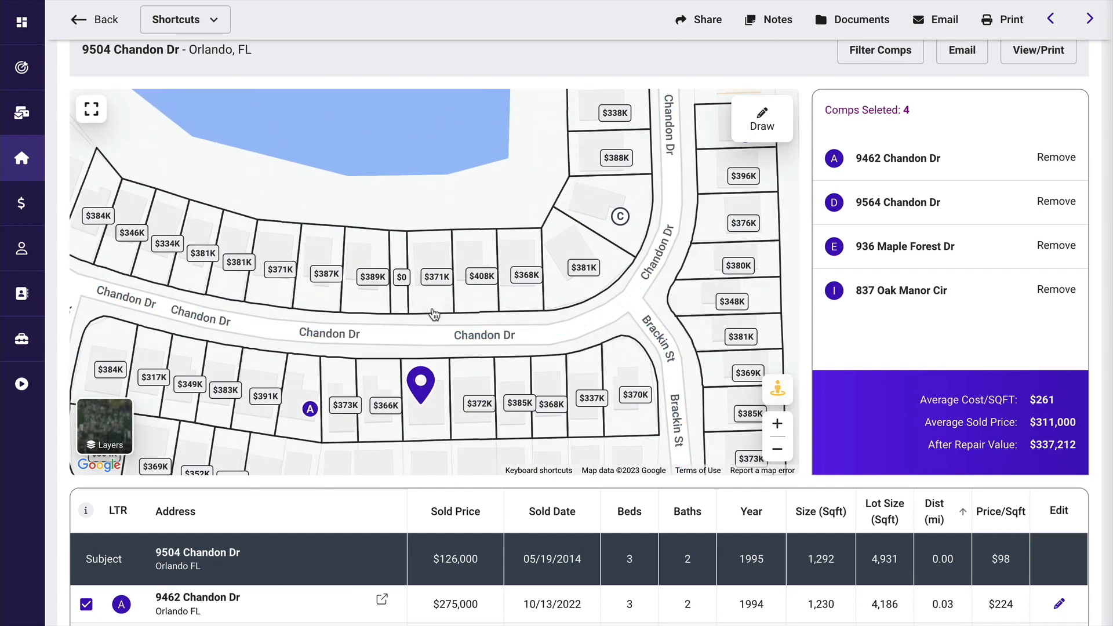
# - Look at the houses on Chandon Dr near the subject property in Street View, and return to the map
pyautogui.click(434, 314)
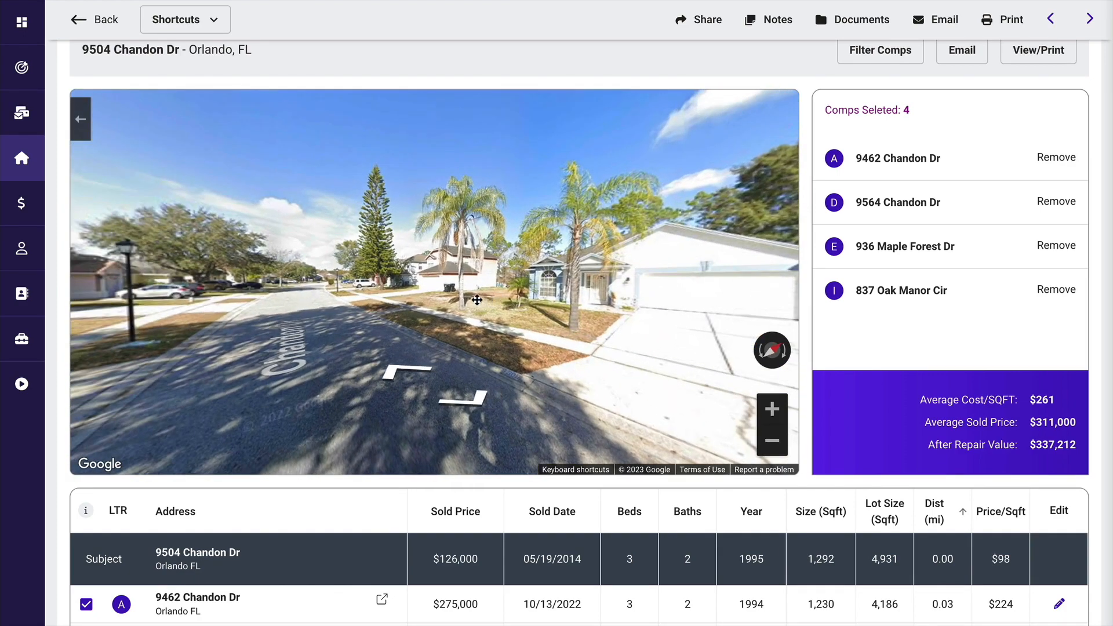
pyautogui.click(476, 299)
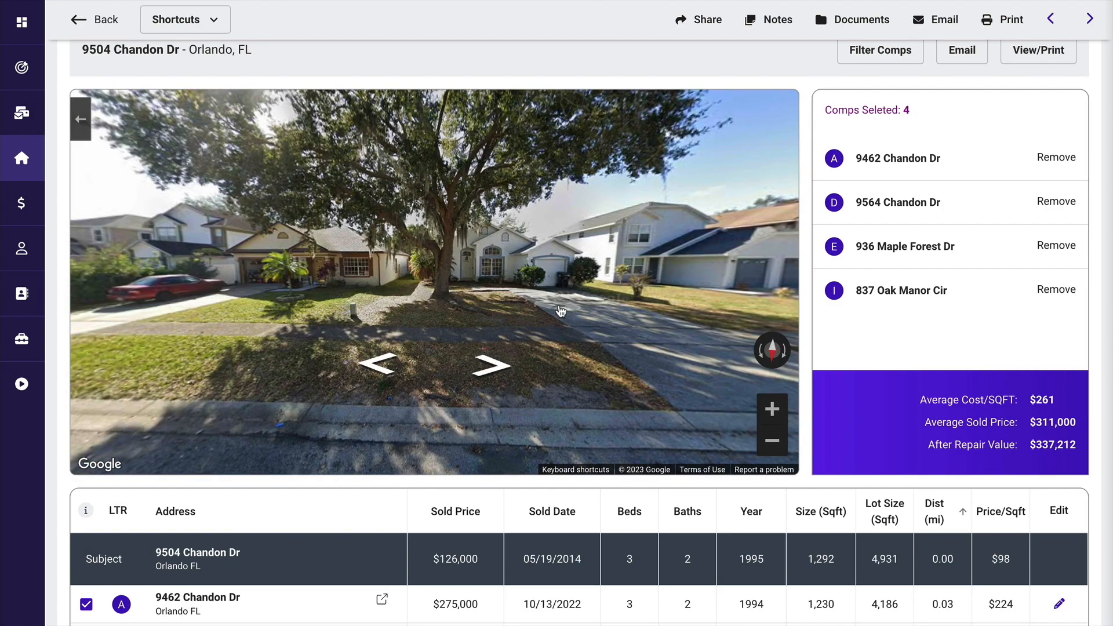
pyautogui.click(93, 120)
# - Compare the comps' sold prices, dates, beds, baths, years and sizes with the subject property in the comparable sales table
pyautogui.scroll(-2, 589, 465)
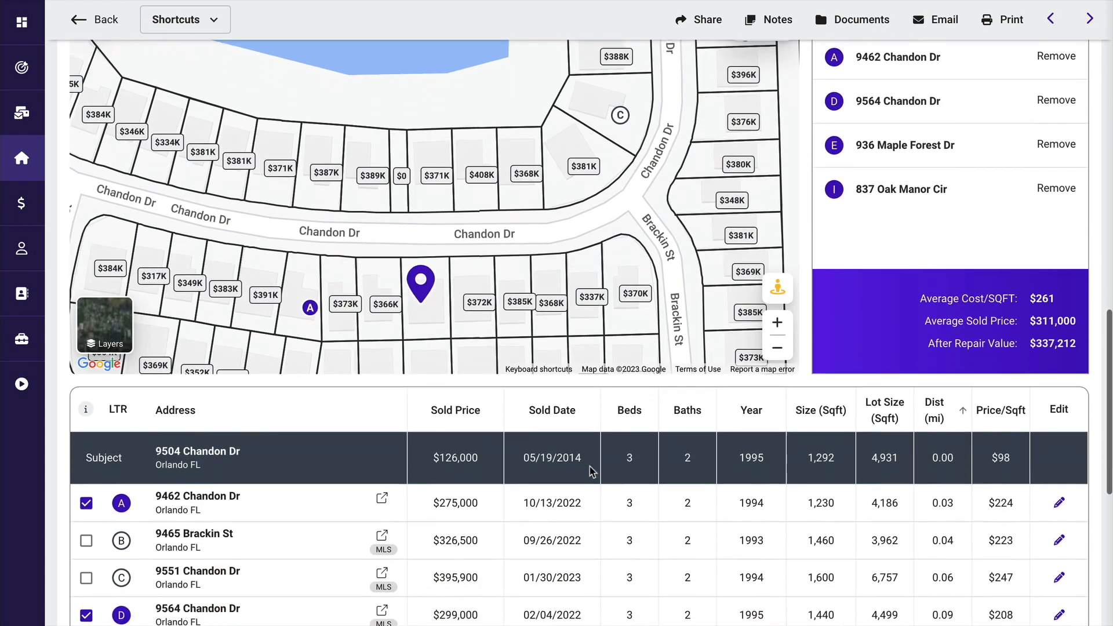
pyautogui.scroll(-2, 590, 471)
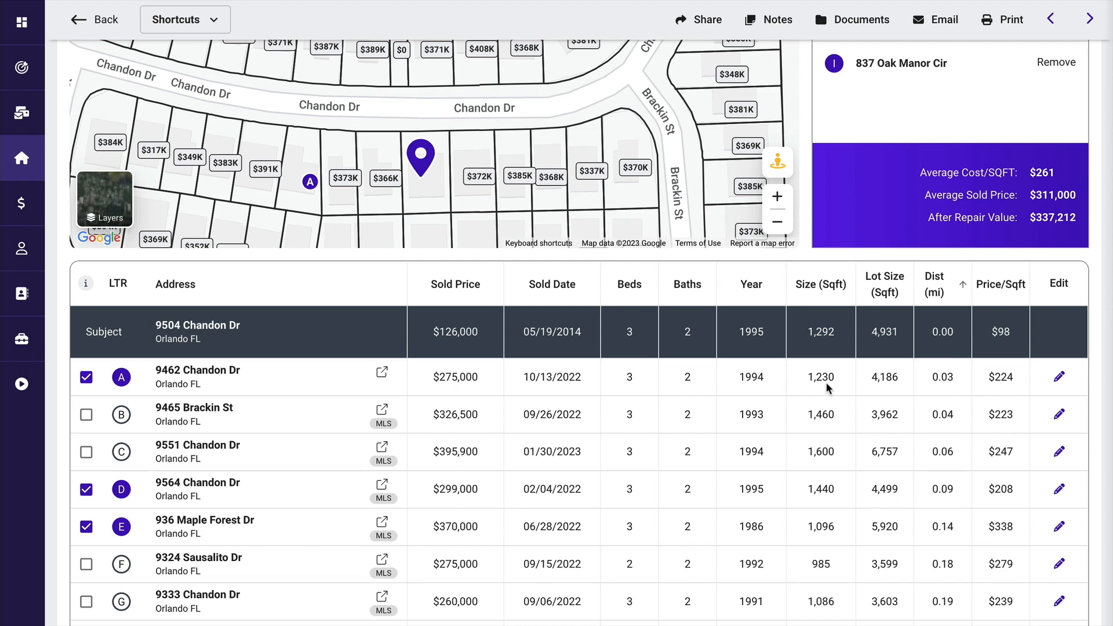
pyautogui.scroll(-3, 828, 387)
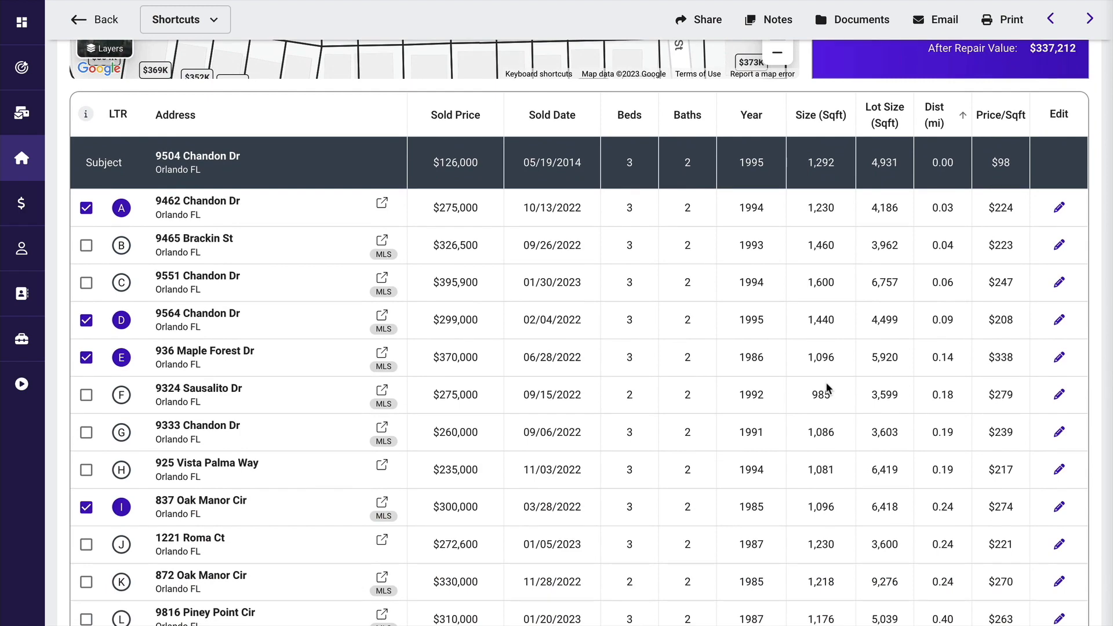
pyautogui.scroll(1, 827, 388)
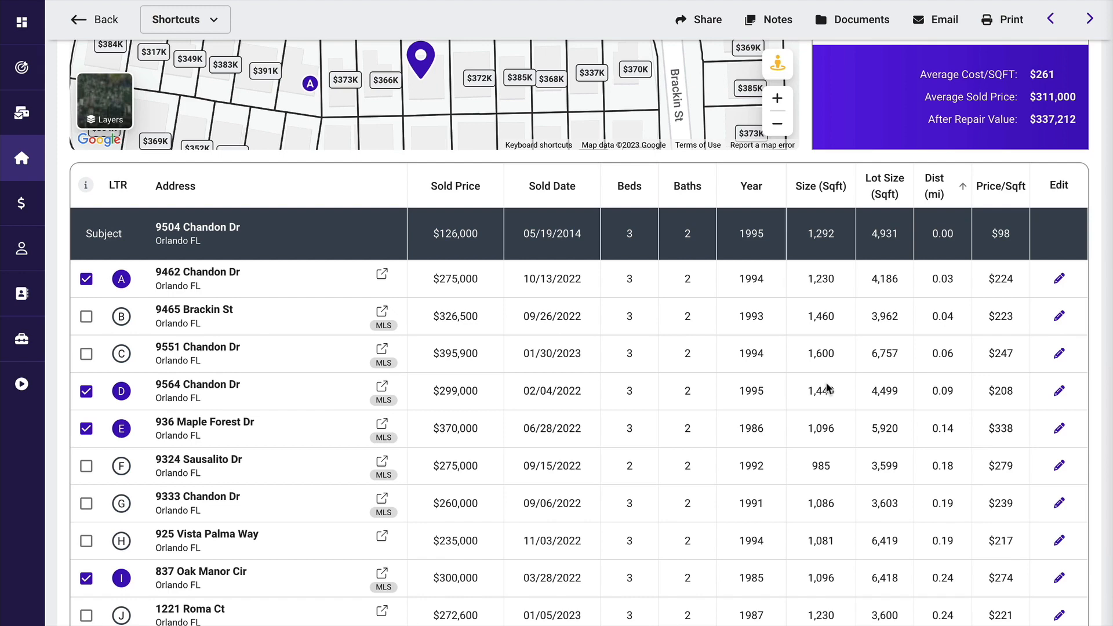
pyautogui.scroll(4, 815, 360)
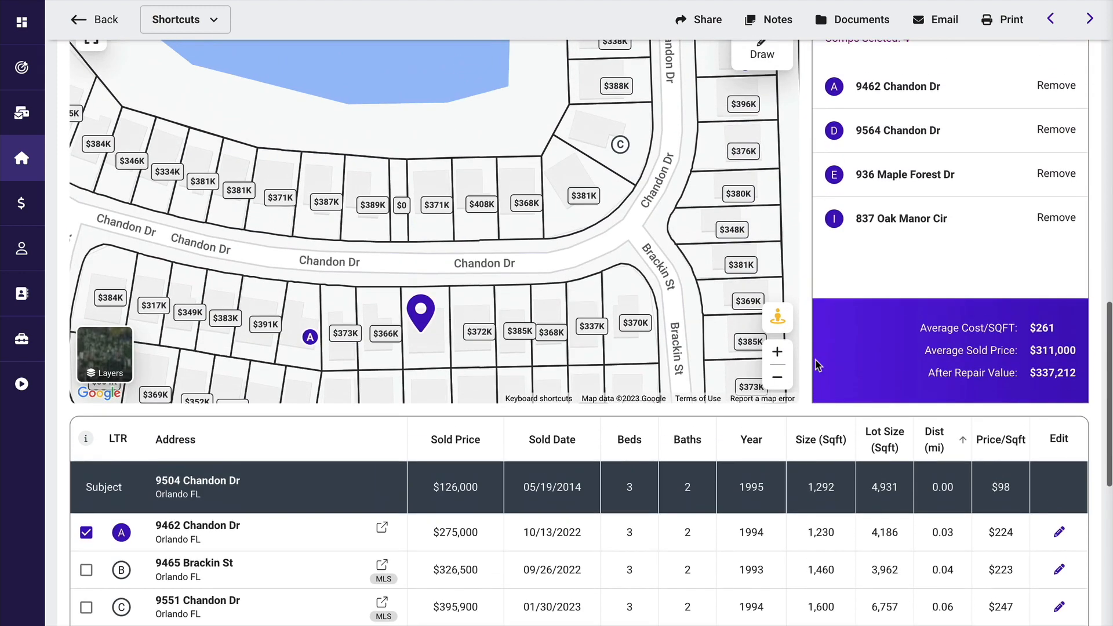
# - Switch the comps map to satellite imagery and show the Brackin St parcels behind the subject property
pyautogui.moveTo(620, 347); pyautogui.dragTo(627, 175)
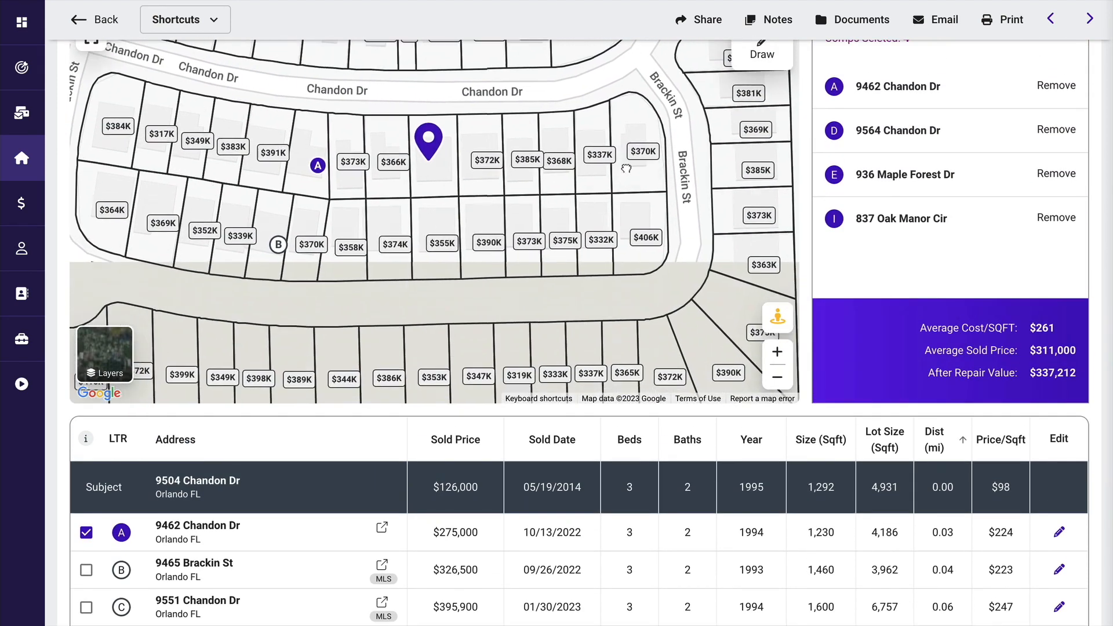
pyautogui.click(104, 355)
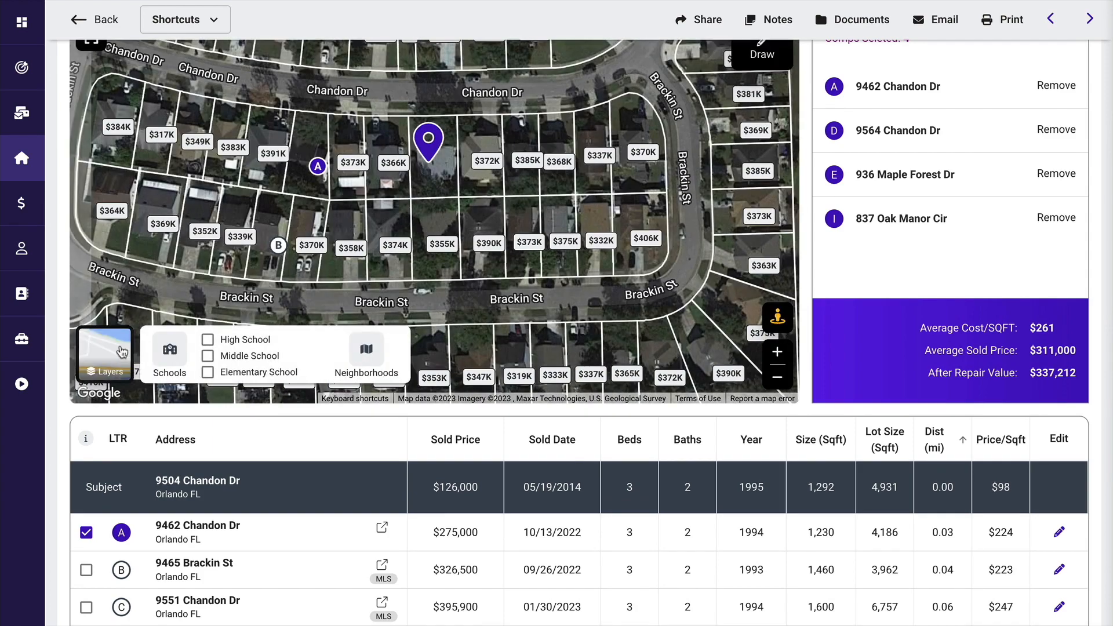
pyautogui.moveTo(569, 307); pyautogui.dragTo(583, 263)
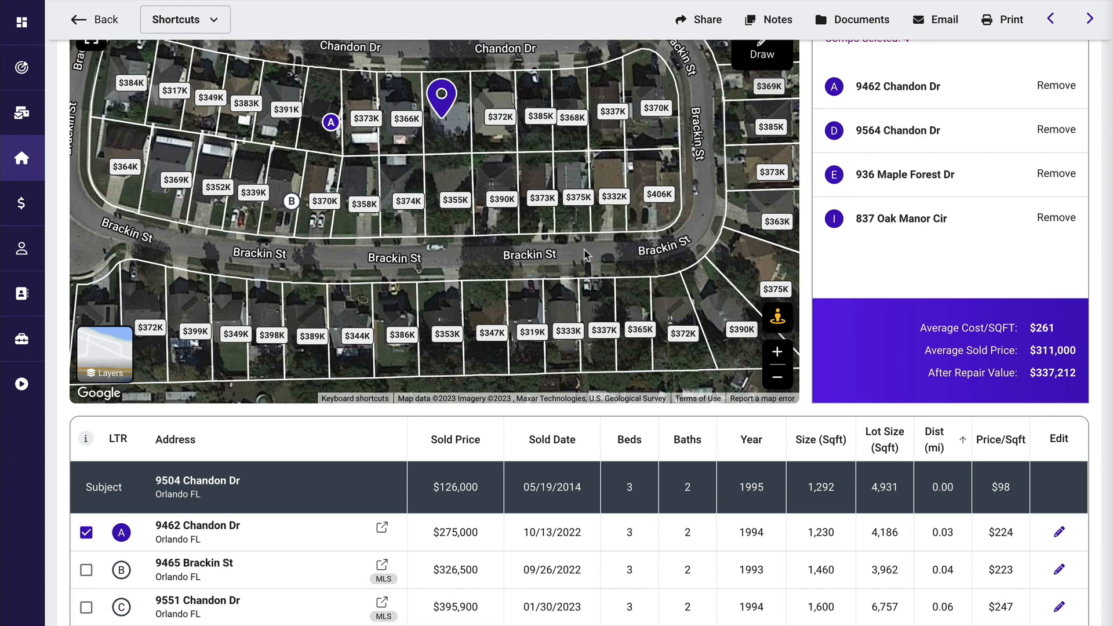
# - Examine the lettered comps in the table alongside their markers on the satellite map and their record and MLS links
pyautogui.scroll(-1, 654, 467)
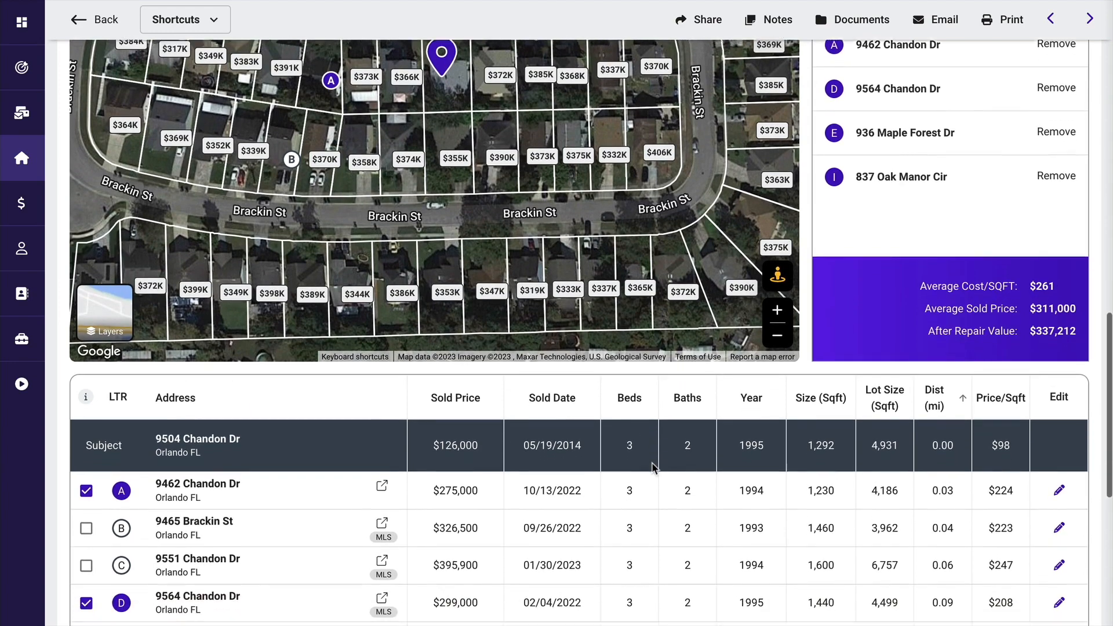
pyautogui.scroll(-3, 652, 467)
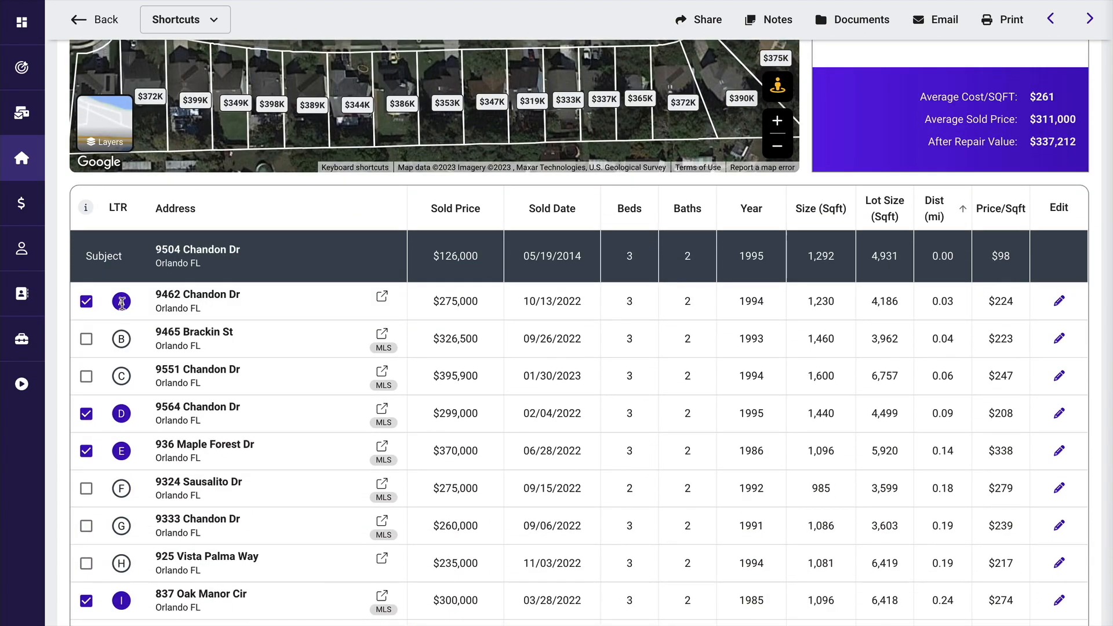
pyautogui.scroll(4, 125, 302)
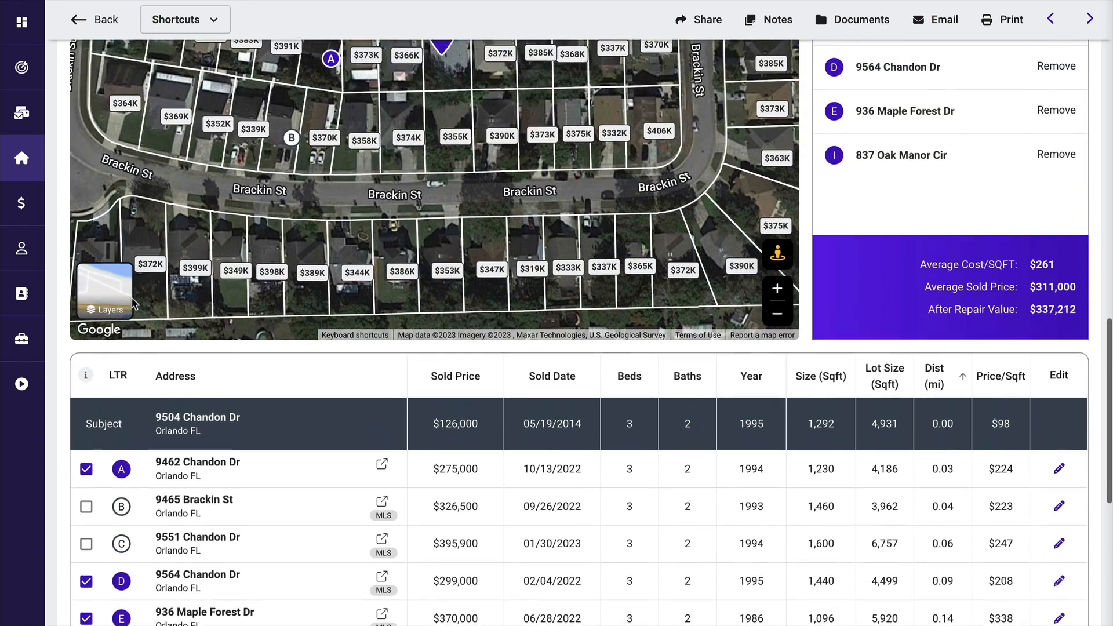
pyautogui.scroll(-3, 132, 302)
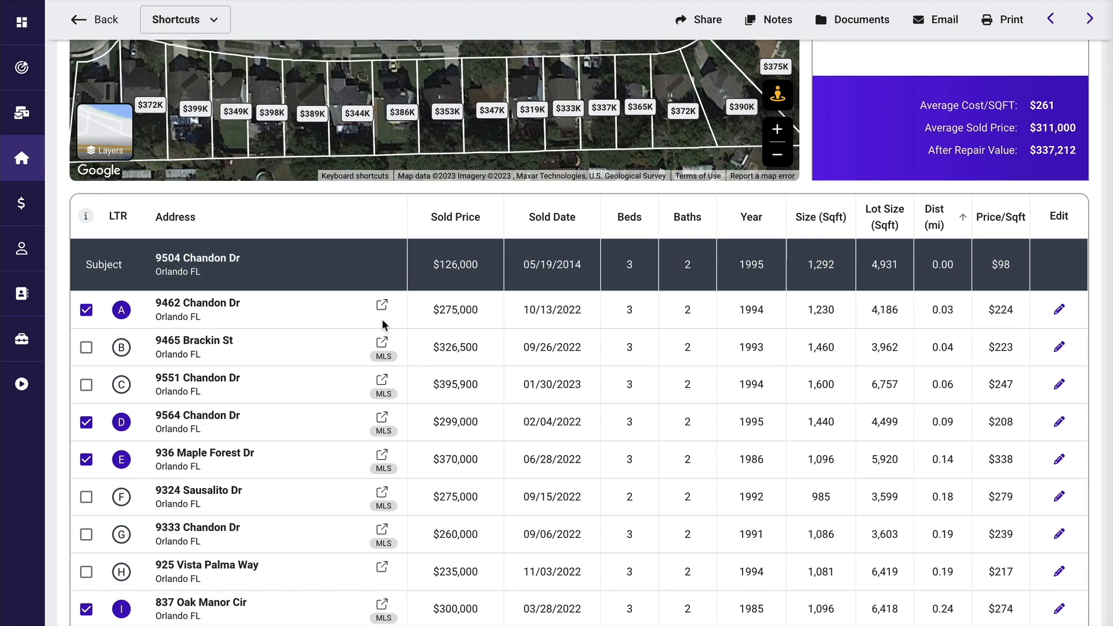
# - Filter the comps to properties with 3+ bedrooms and 2+ bathrooms, and apply the filter
pyautogui.scroll(5, 381, 324)
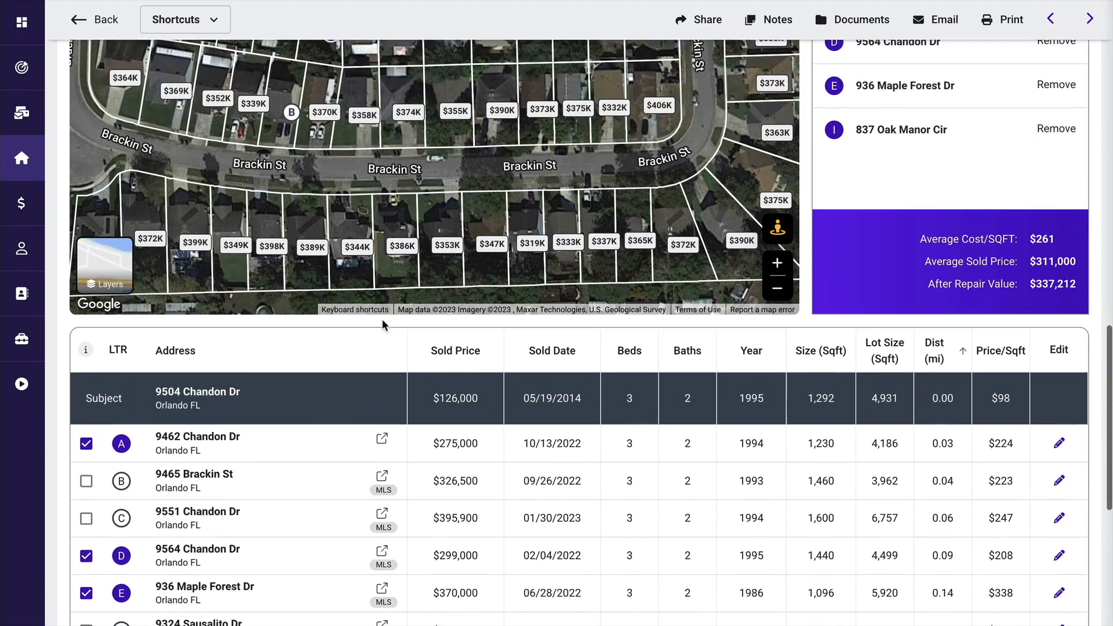
pyautogui.scroll(2, 382, 325)
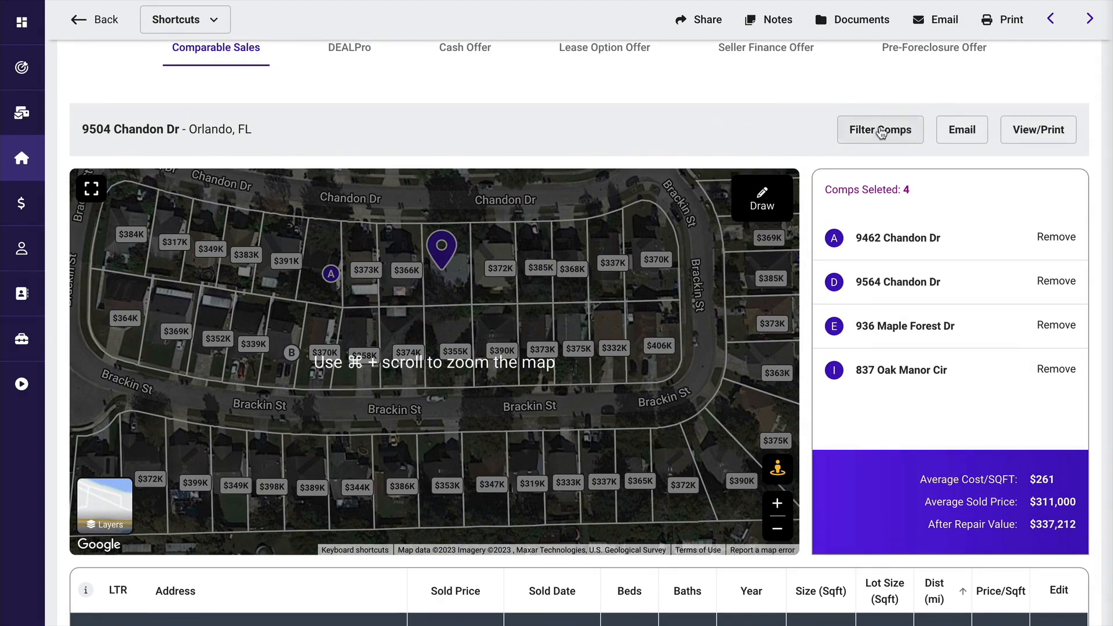
pyautogui.click(881, 132)
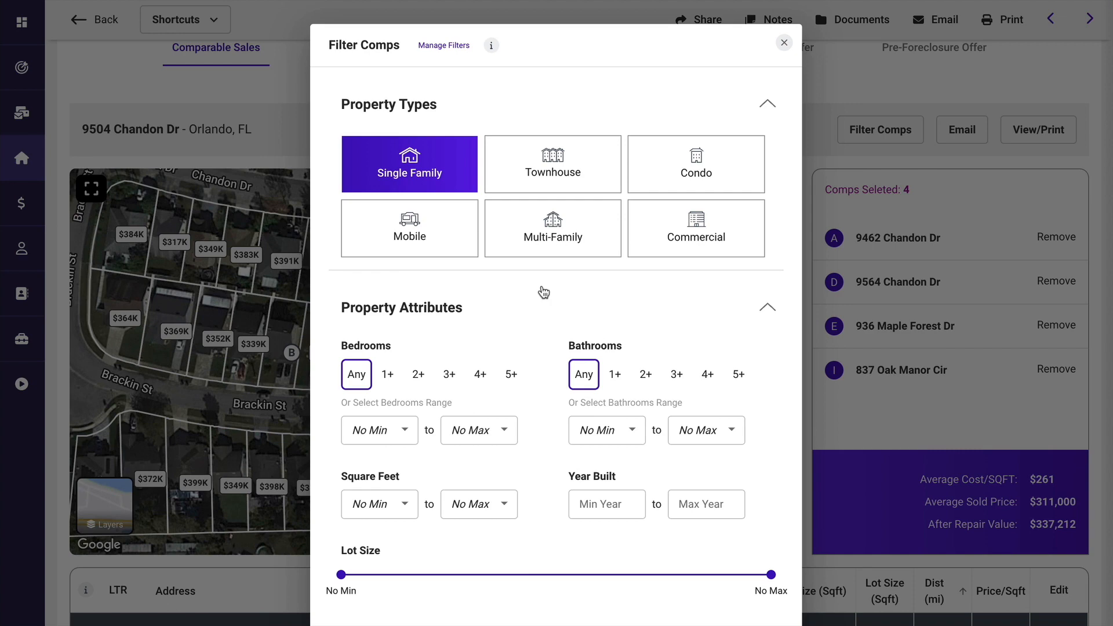
pyautogui.scroll(-2, 543, 291)
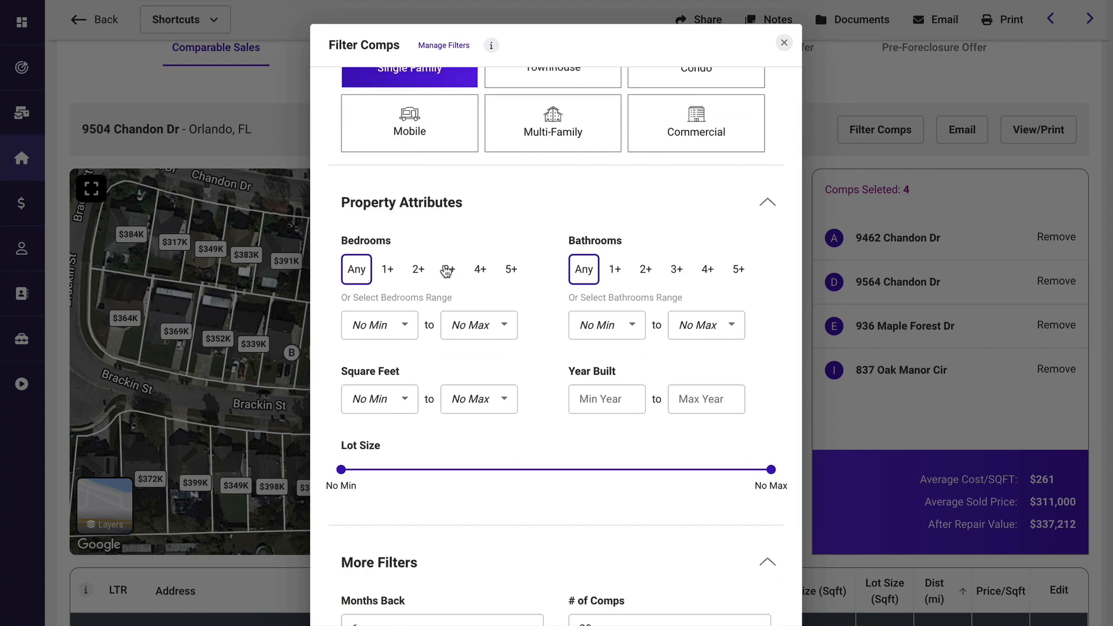
pyautogui.click(447, 269)
pyautogui.click(644, 270)
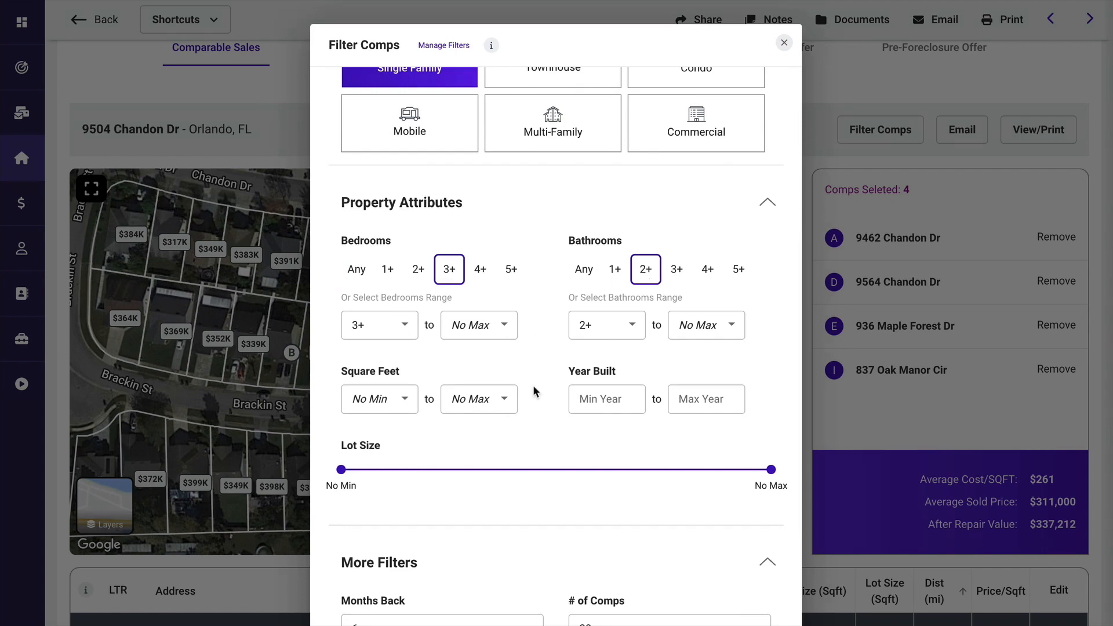
pyautogui.scroll(-2, 534, 387)
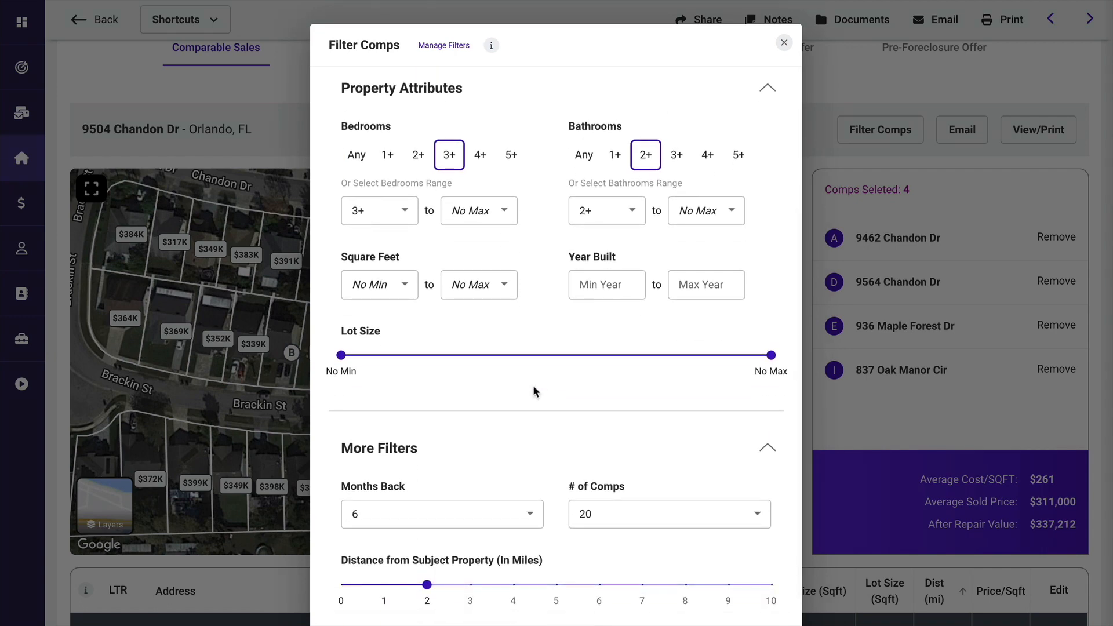
pyautogui.scroll(-2, 534, 388)
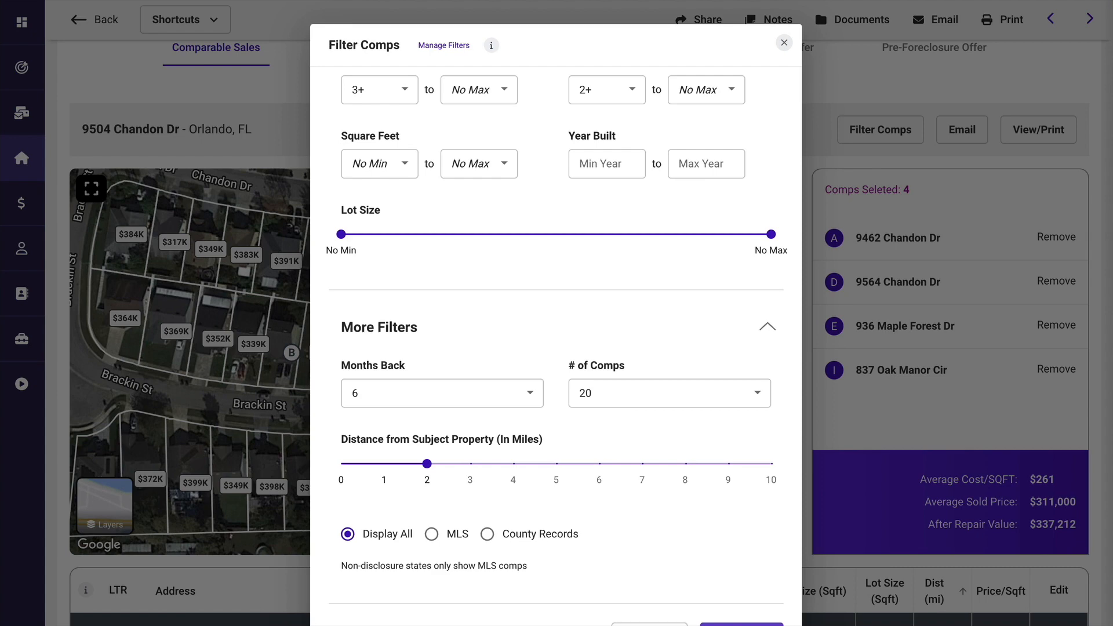
pyautogui.click(739, 625)
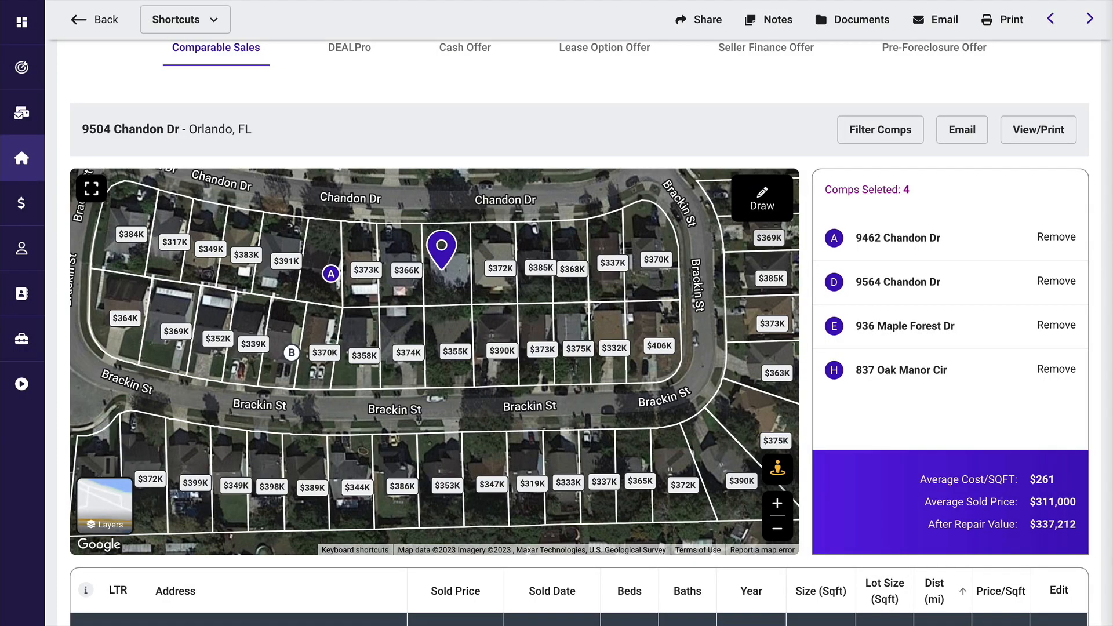
# - Review the filtered comps table and the selected comps' average cost per square foot, average sold price and after repair value
pyautogui.scroll(-5, 671, 596)
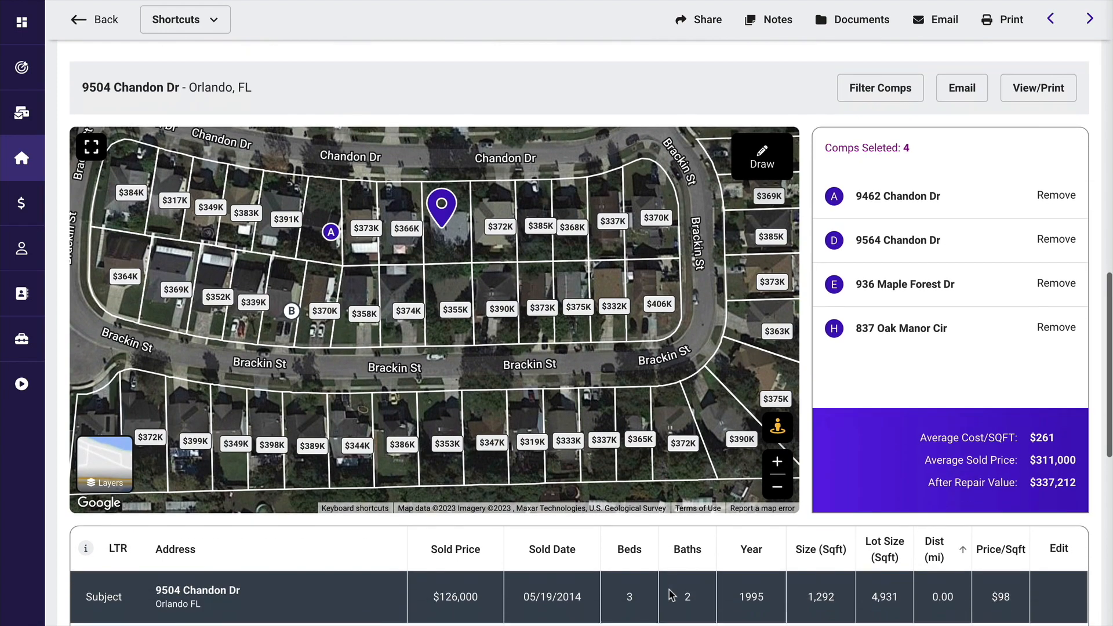
pyautogui.scroll(-4, 669, 595)
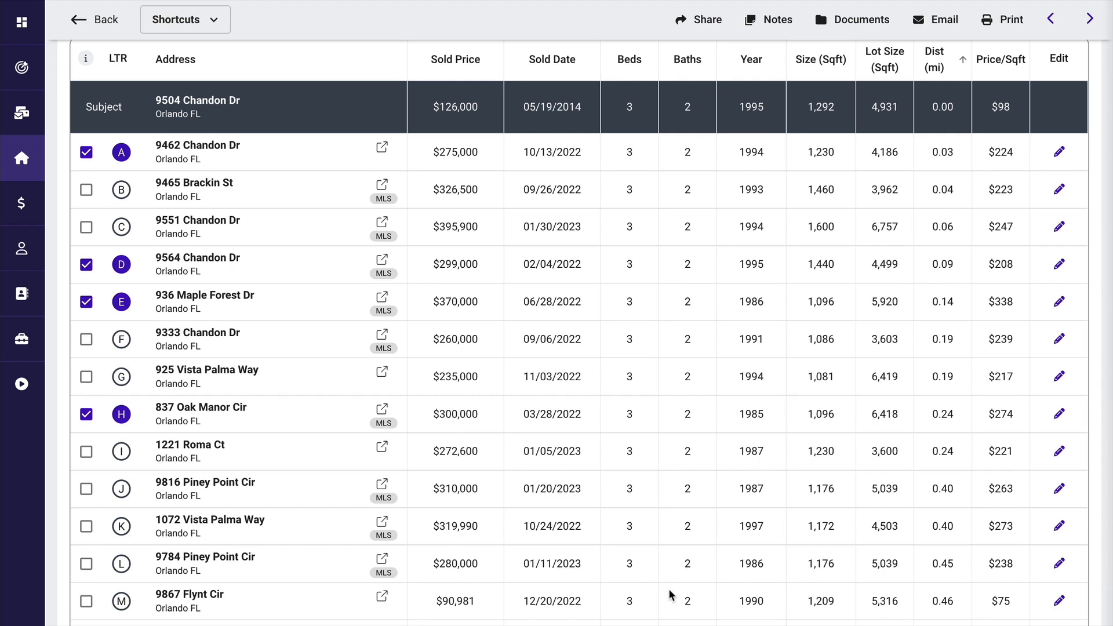
pyautogui.scroll(5, 668, 589)
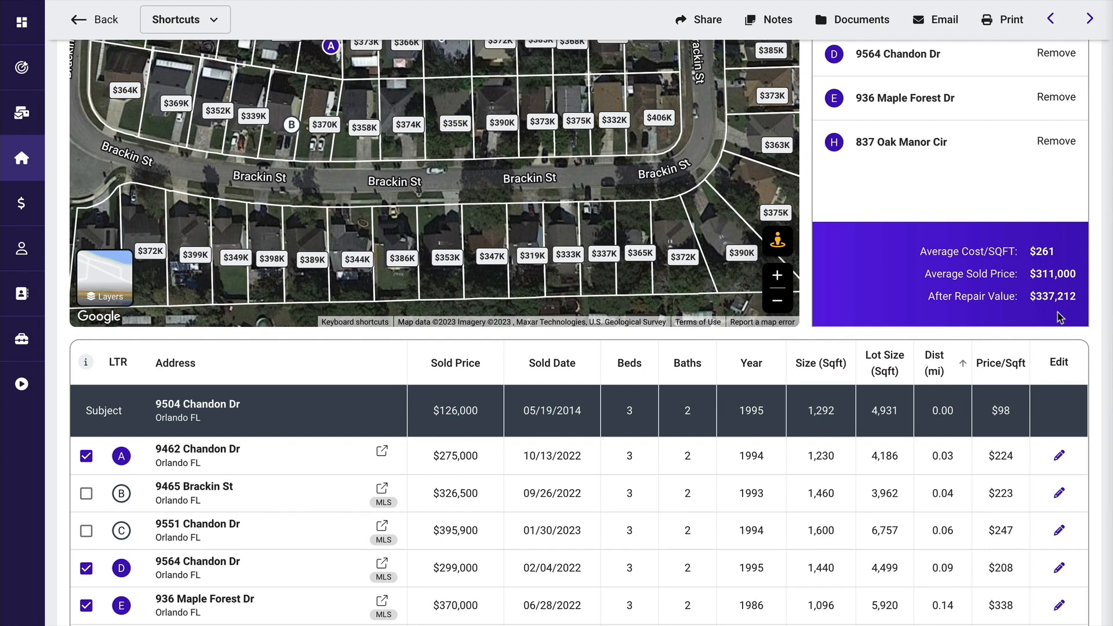
pyautogui.scroll(5, 1056, 310)
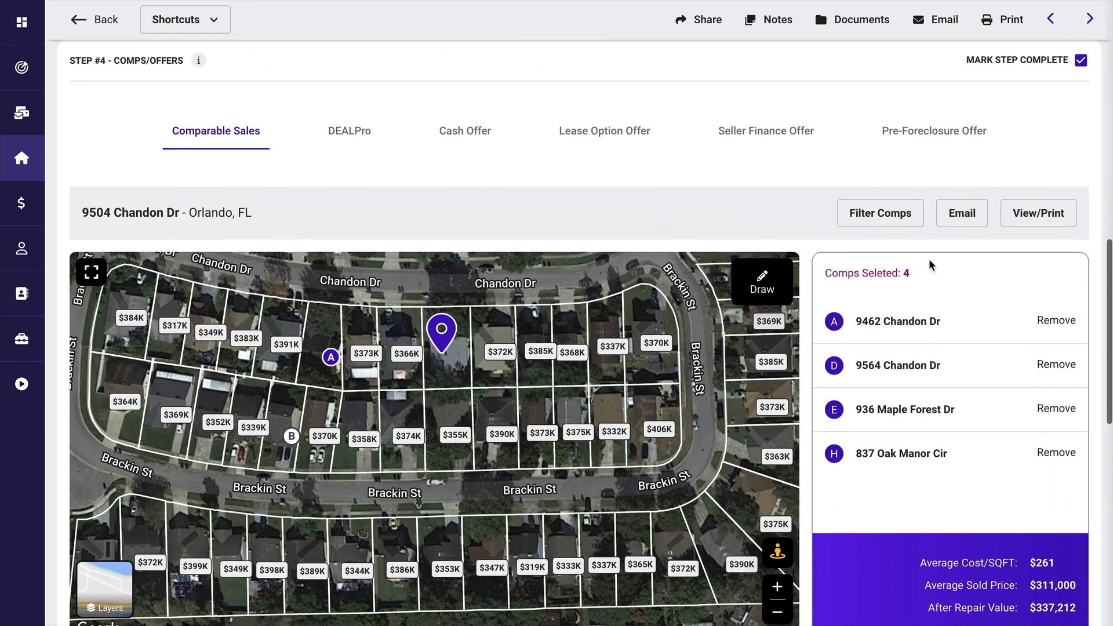